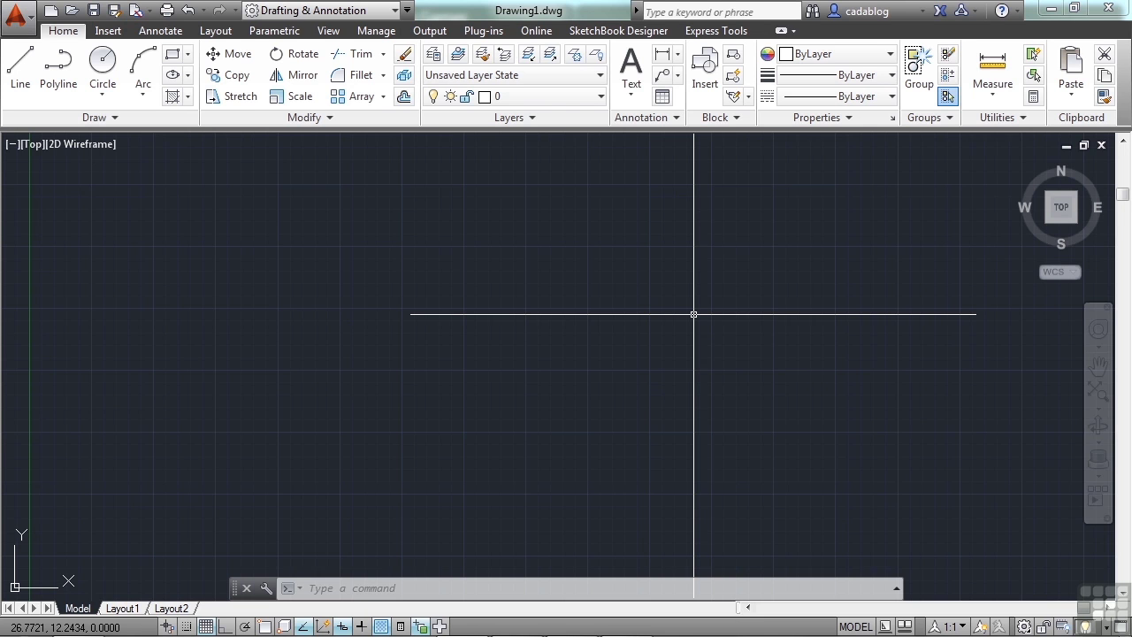
Toggle Osnap several times with F3 and the status-bar button, leaving object snap on
{"action": "key", "text": "F3"}
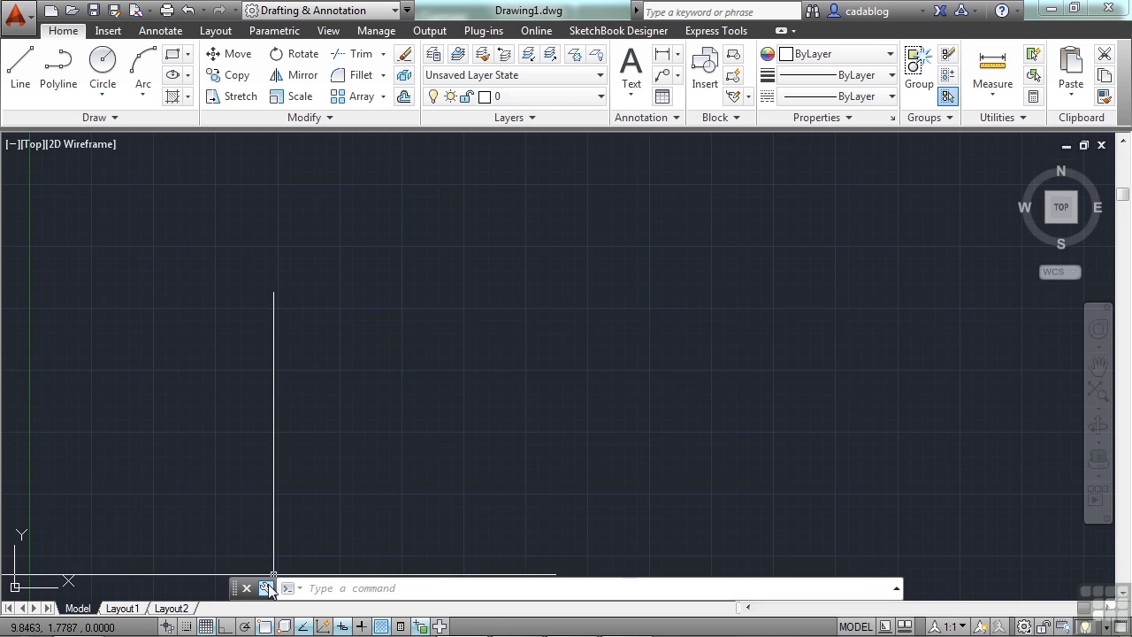
{"action": "key", "text": "F3"}
{"action": "key", "text": "F3"}
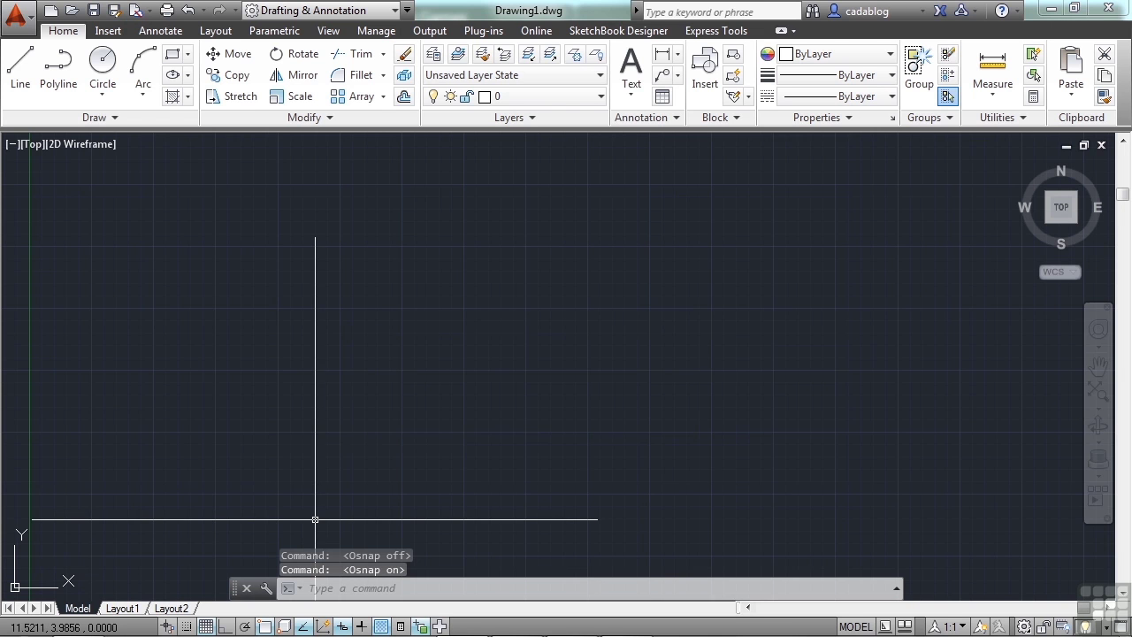
{"action": "key", "text": "F3"}
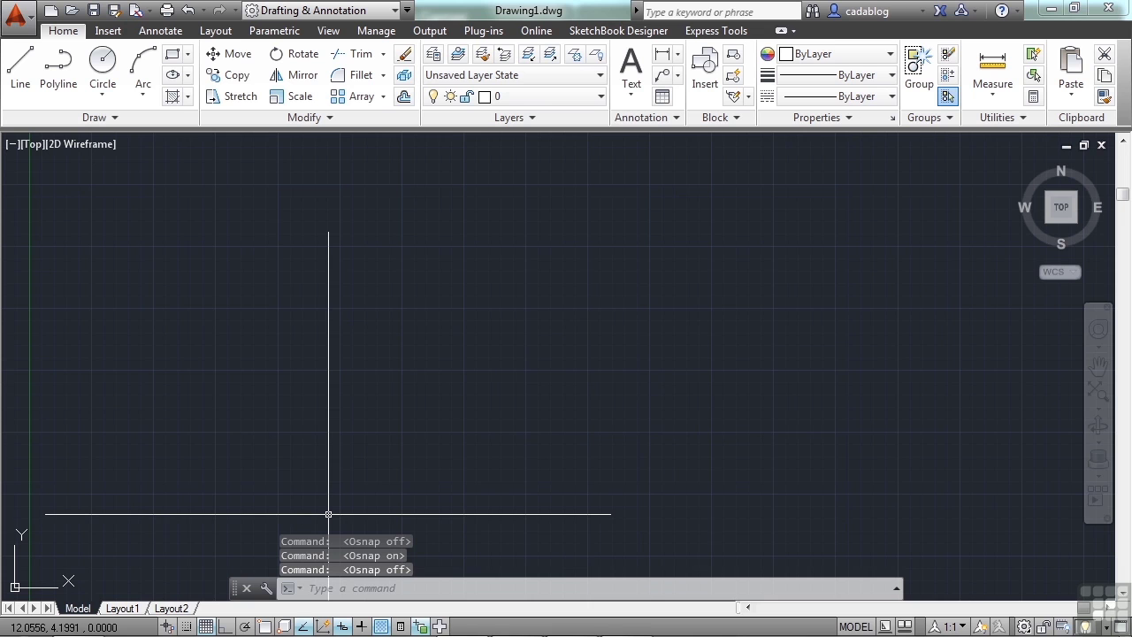
{"action": "key", "text": "F3"}
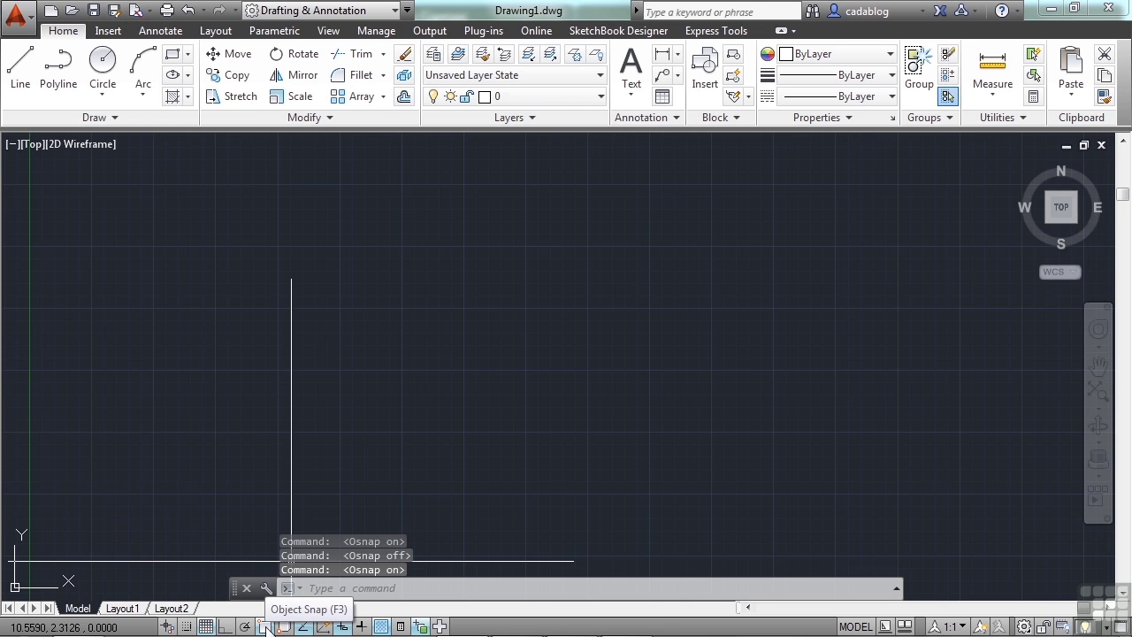
{"action": "left_click", "coordinate": [265, 627]}
{"action": "left_click", "coordinate": [265, 626]}
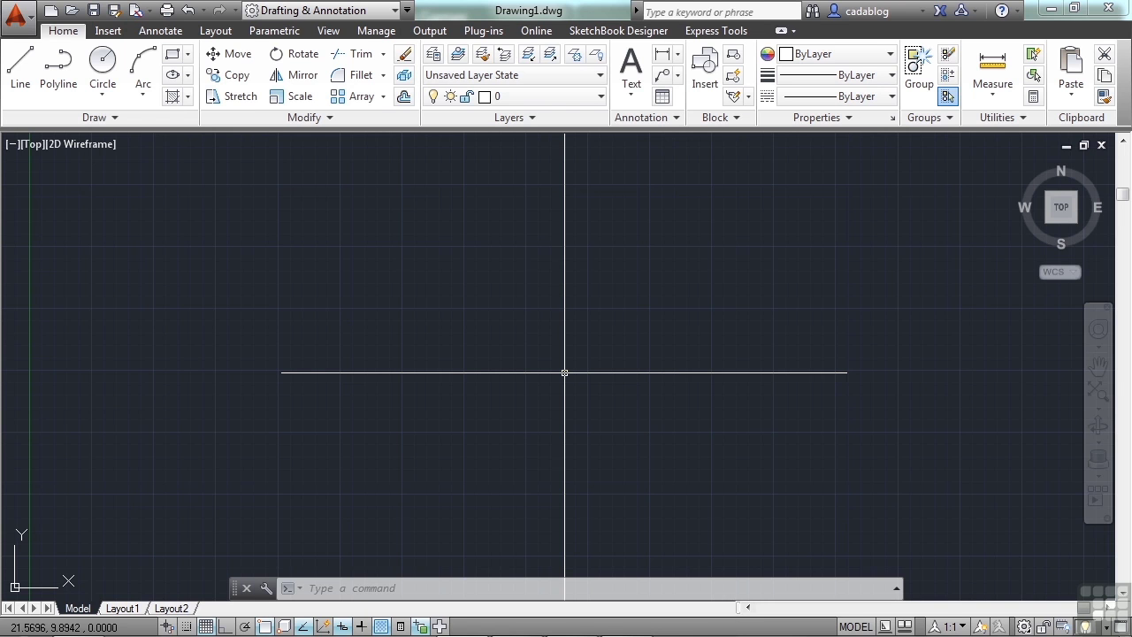
Draw one short, slightly downward-sloping line with LINE, then restart the command
{"action": "type", "text": "l"}
{"action": "key", "text": "Return"}
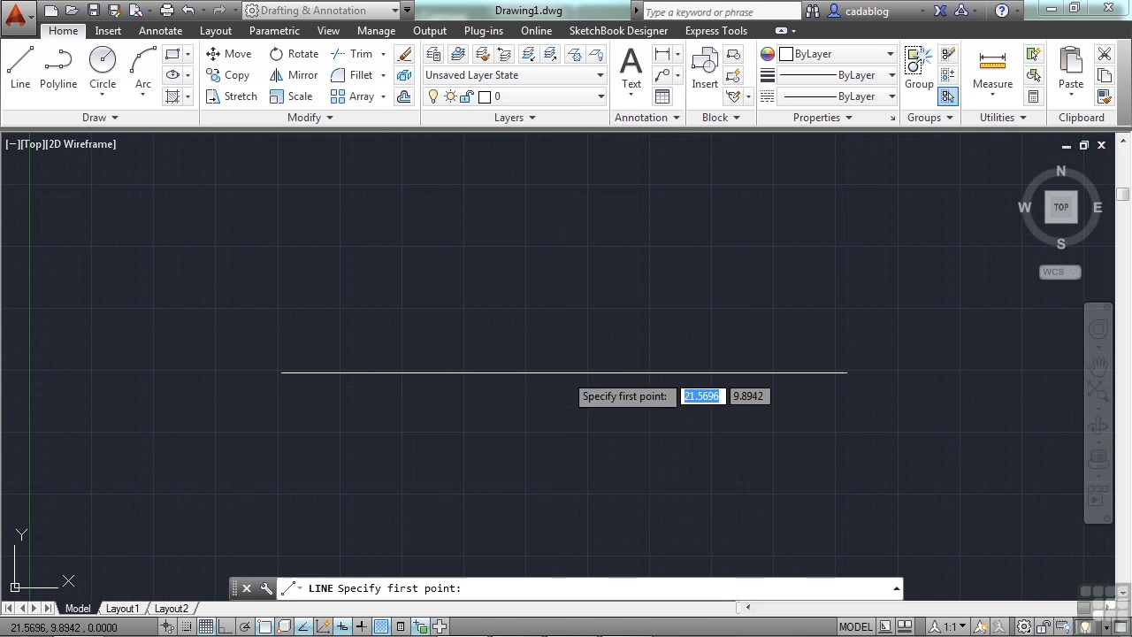
{"action": "left_click", "coordinate": [335, 274]}
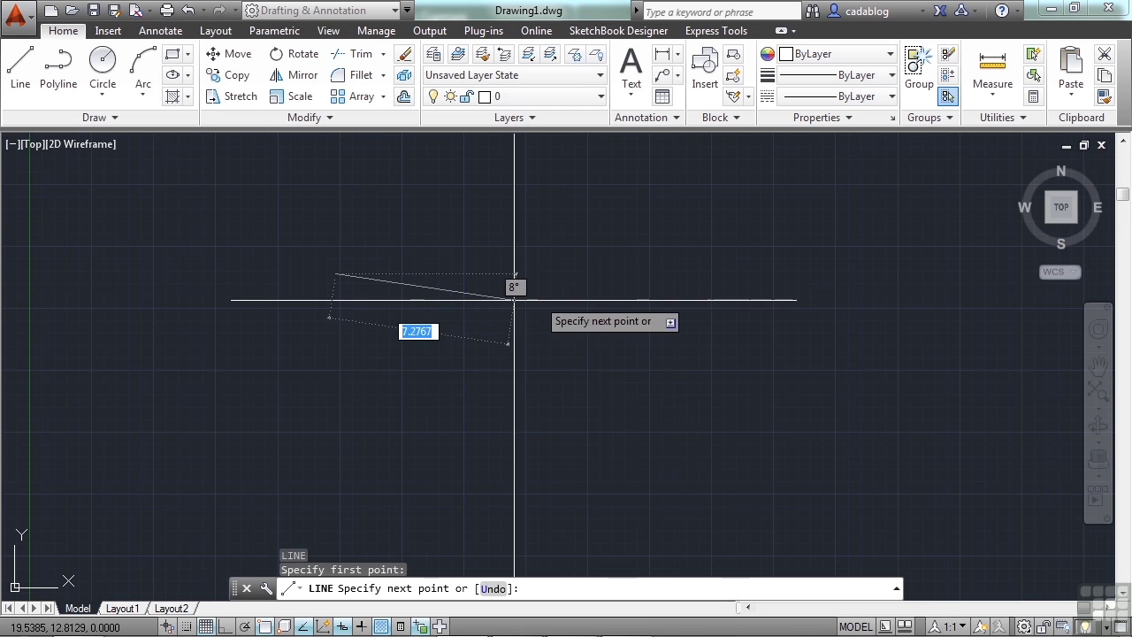
{"action": "key", "text": "Return"}
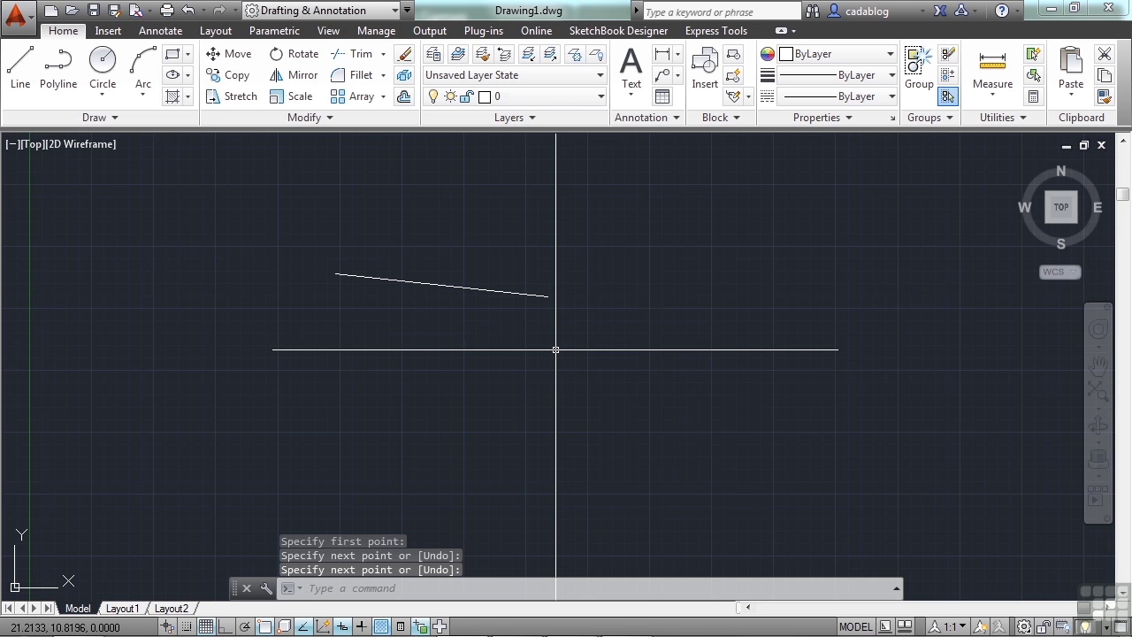
{"action": "key", "text": "Return"}
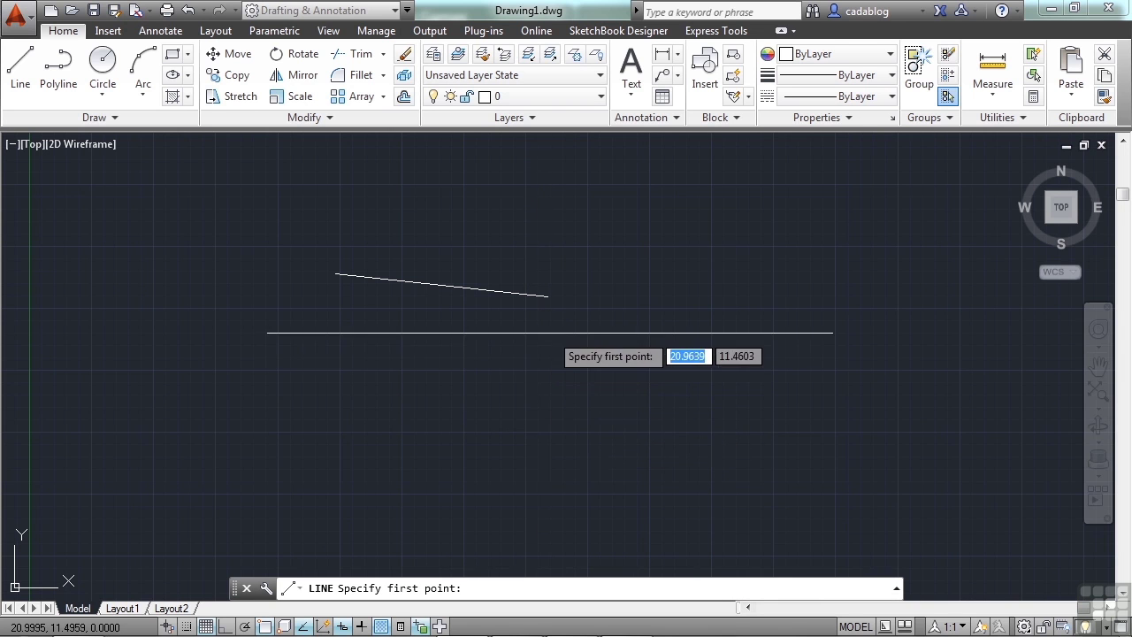
Turn off Dynamic Input and cancel the half-drawn second line
{"action": "left_click", "coordinate": [489, 437]}
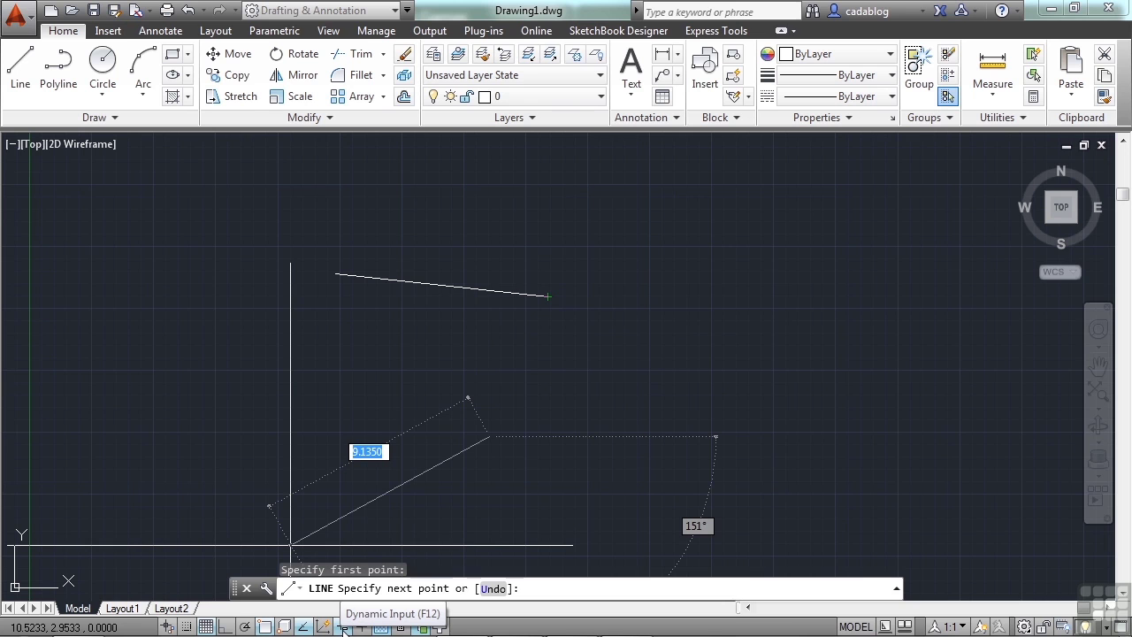
{"action": "left_click", "coordinate": [343, 628]}
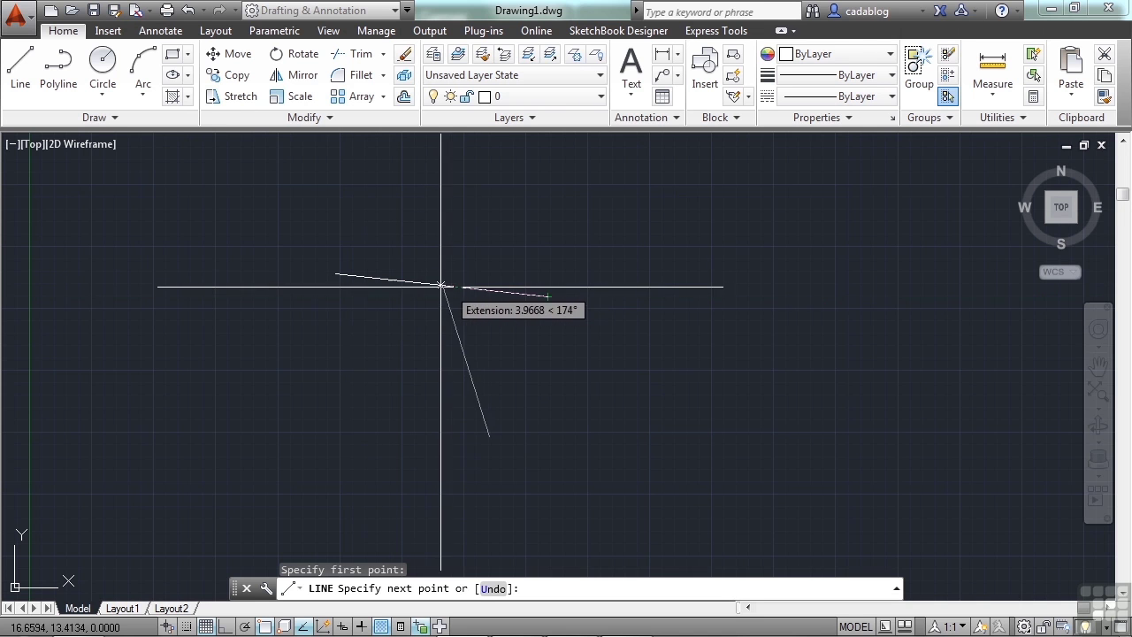
{"action": "left_click", "coordinate": [359, 276]}
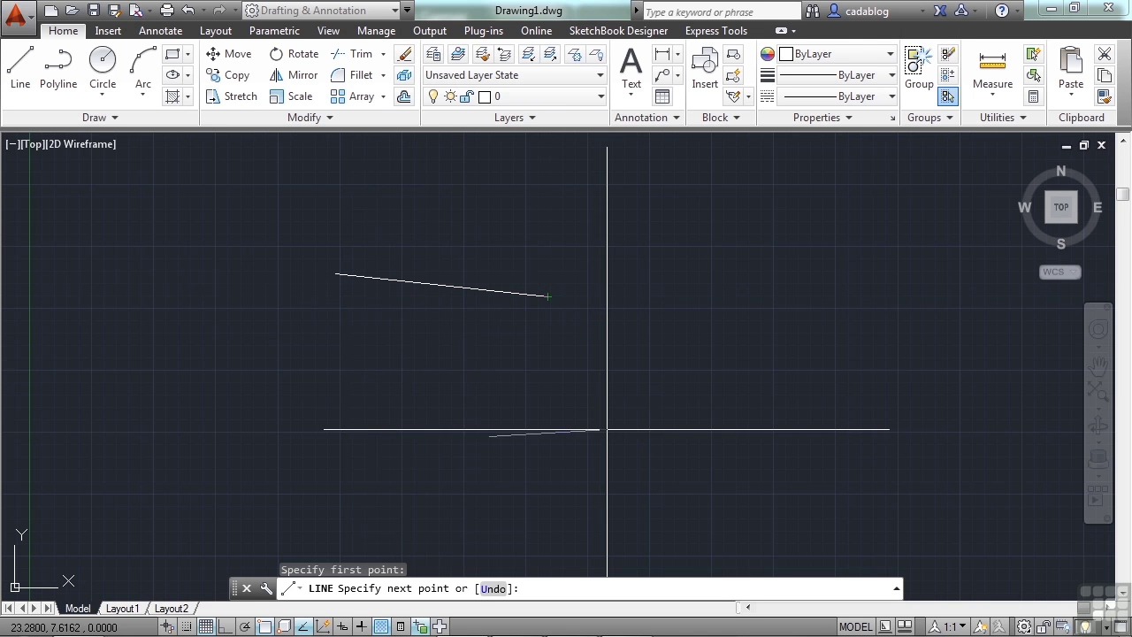
{"action": "key", "text": "Escape"}
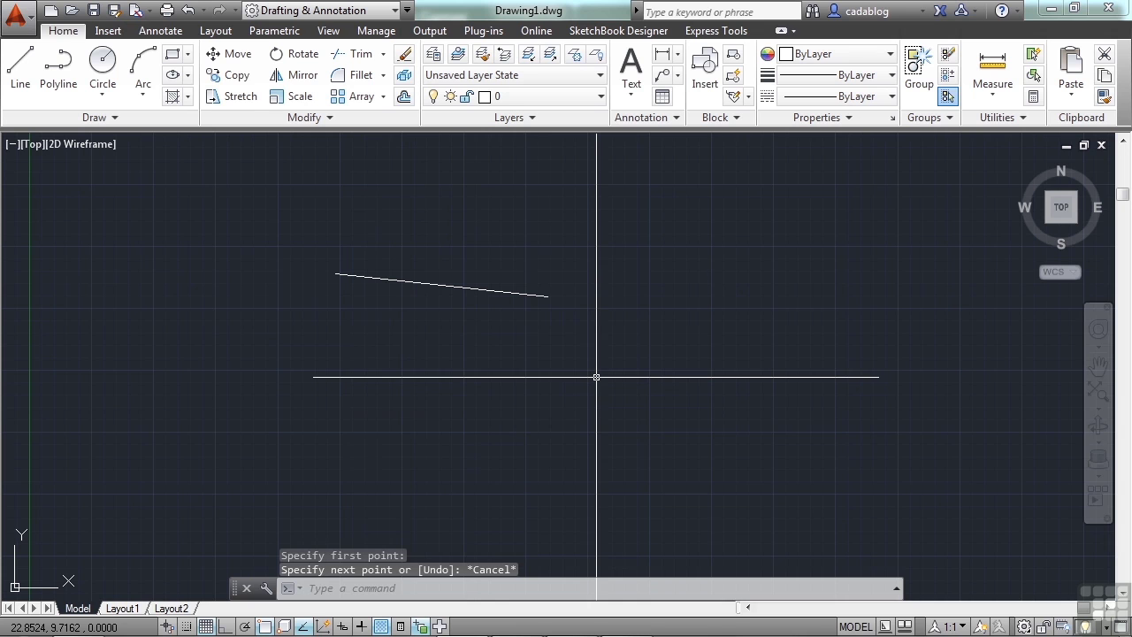
Open Drafting Settings on the Object Snap tab with the OS alias
{"action": "type", "text": "OS"}
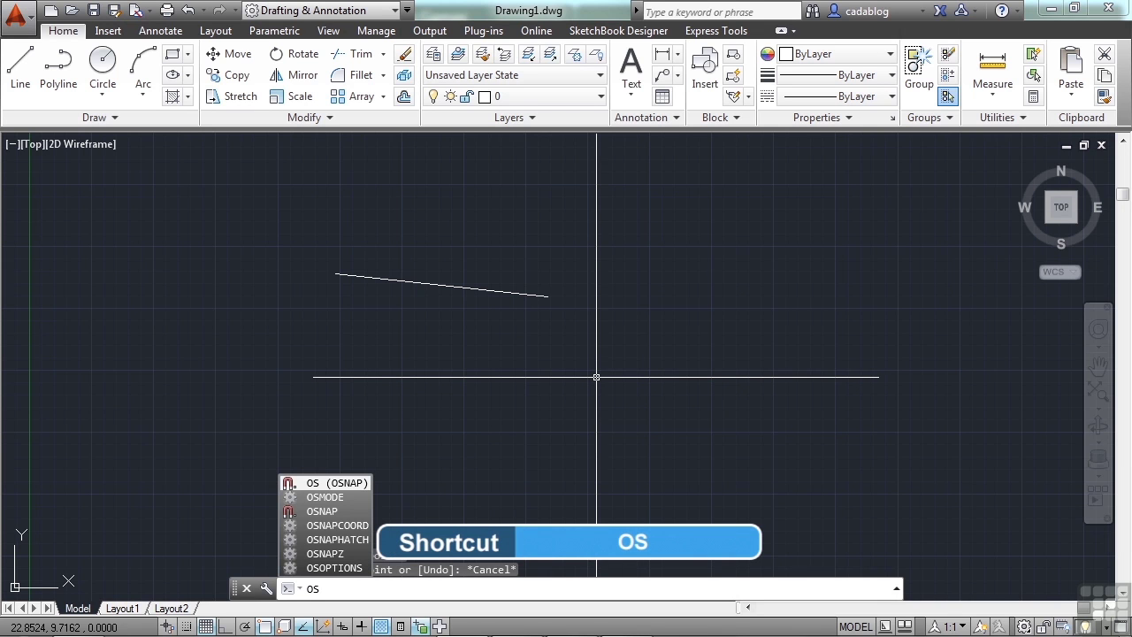
{"action": "key", "text": "Return"}
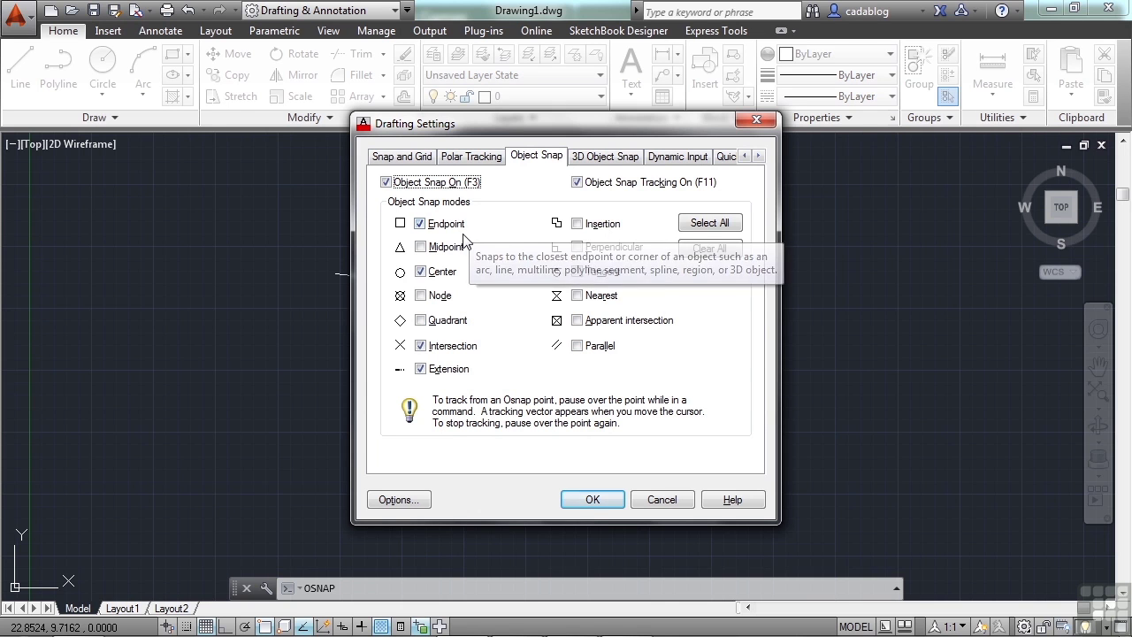
Check every object snap mode, Endpoint through Parallel, using Select All
{"action": "left_click", "coordinate": [421, 271]}
{"action": "left_click", "coordinate": [422, 272]}
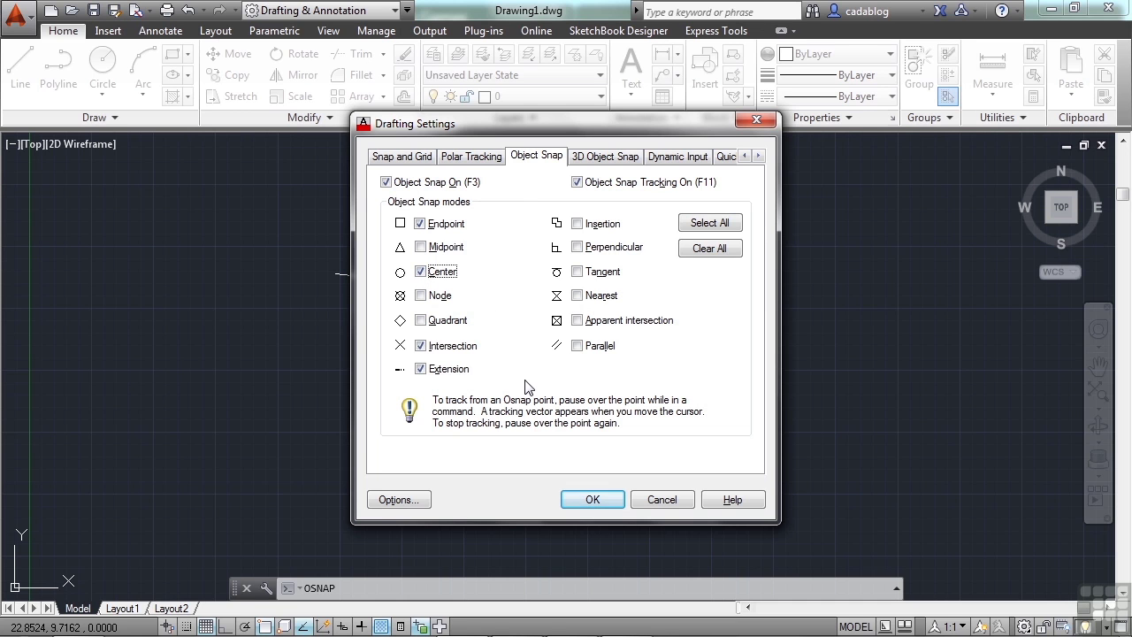
{"action": "left_click", "coordinate": [709, 225]}
{"action": "left_click", "coordinate": [710, 249]}
{"action": "left_click", "coordinate": [716, 228]}
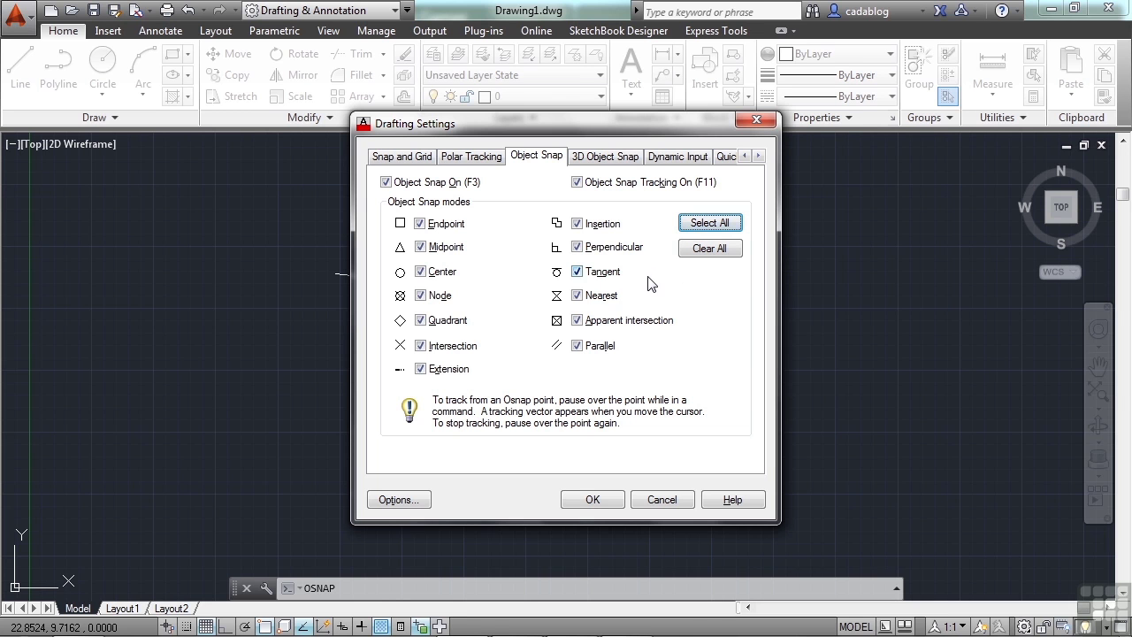
Uncheck the Nearest and Parallel snap modes
{"action": "left_click", "coordinate": [577, 295]}
{"action": "left_click", "coordinate": [577, 346]}
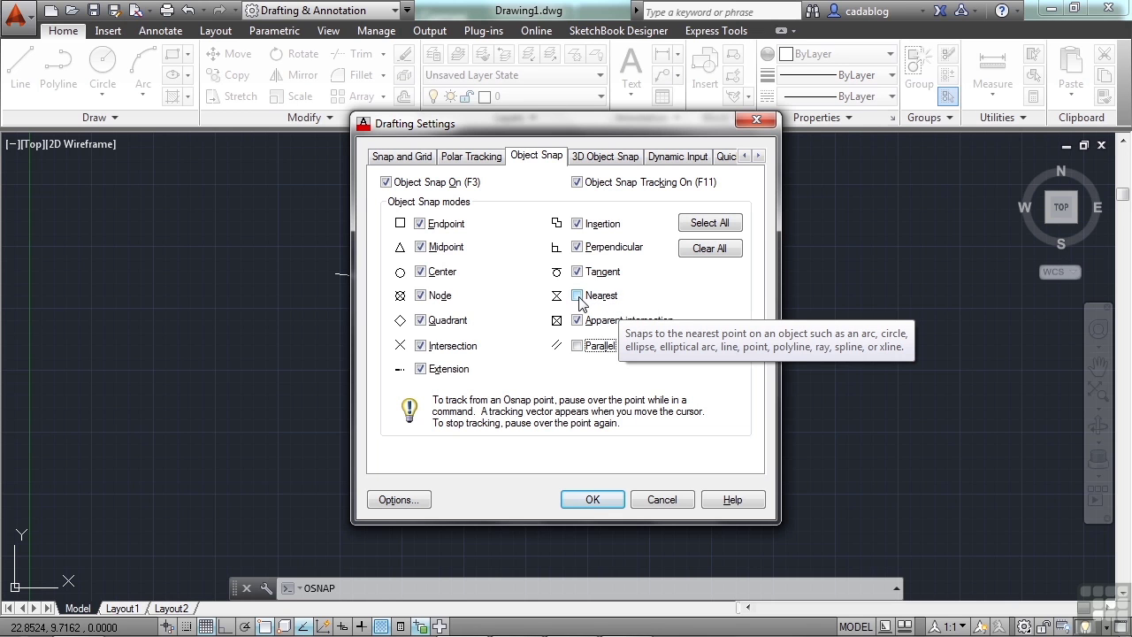
Keep Nearest unchecked and apply the snap settings with OK
{"action": "left_click", "coordinate": [578, 296]}
{"action": "left_click", "coordinate": [593, 298]}
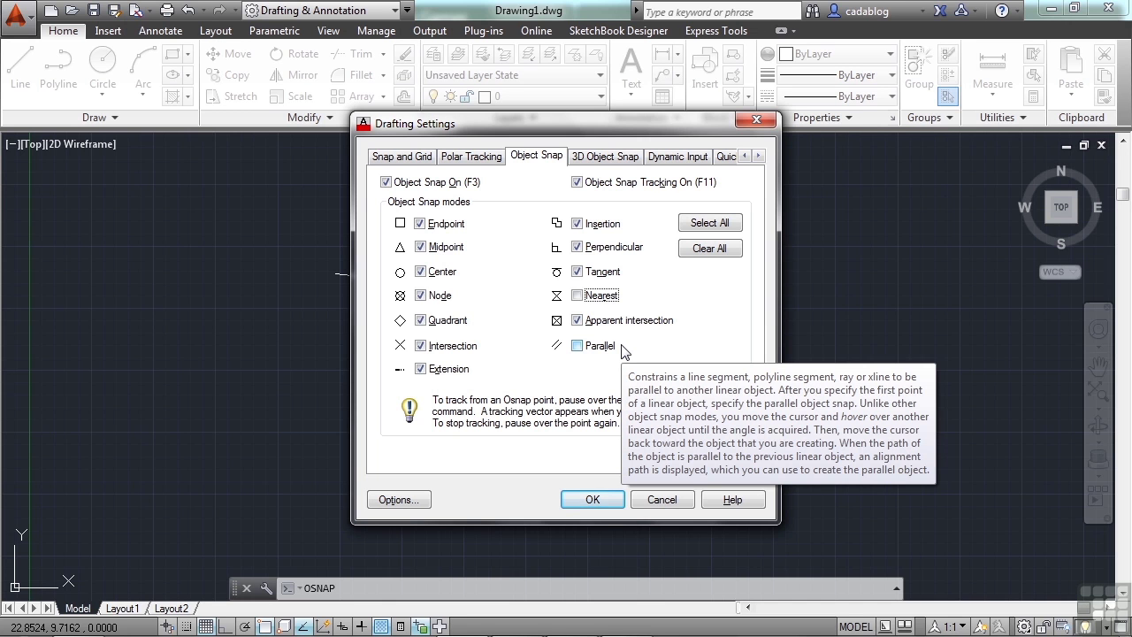
{"action": "left_click", "coordinate": [593, 499]}
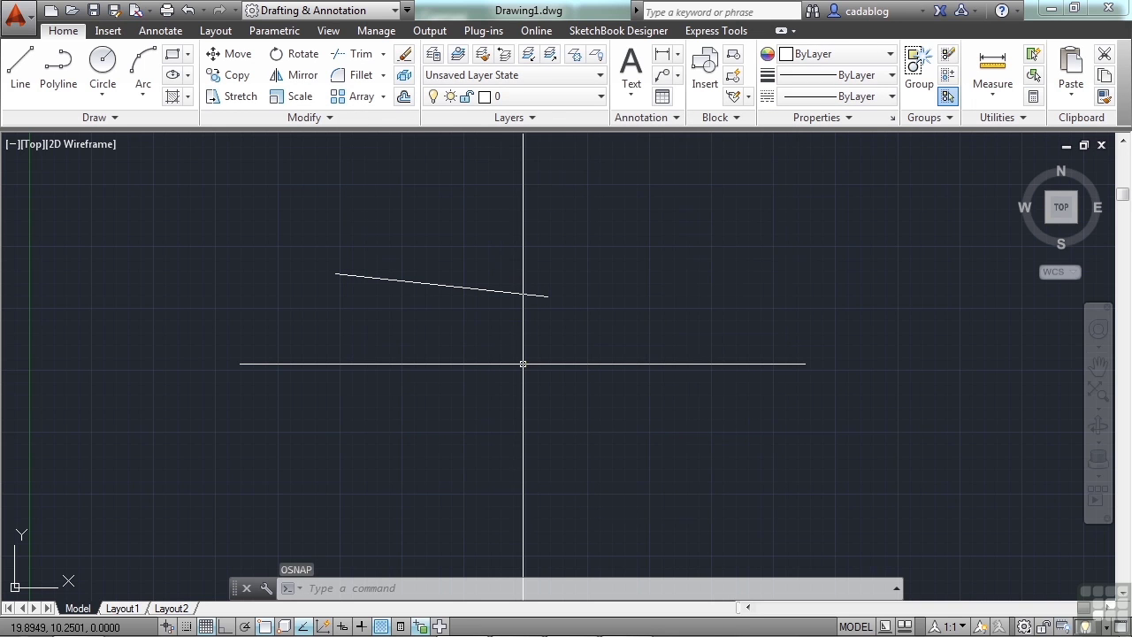
Start a line below the first and try an Endpoint override for its next point
{"action": "type", "text": "l"}
{"action": "key", "text": "Return"}
{"action": "left_click", "coordinate": [515, 447]}
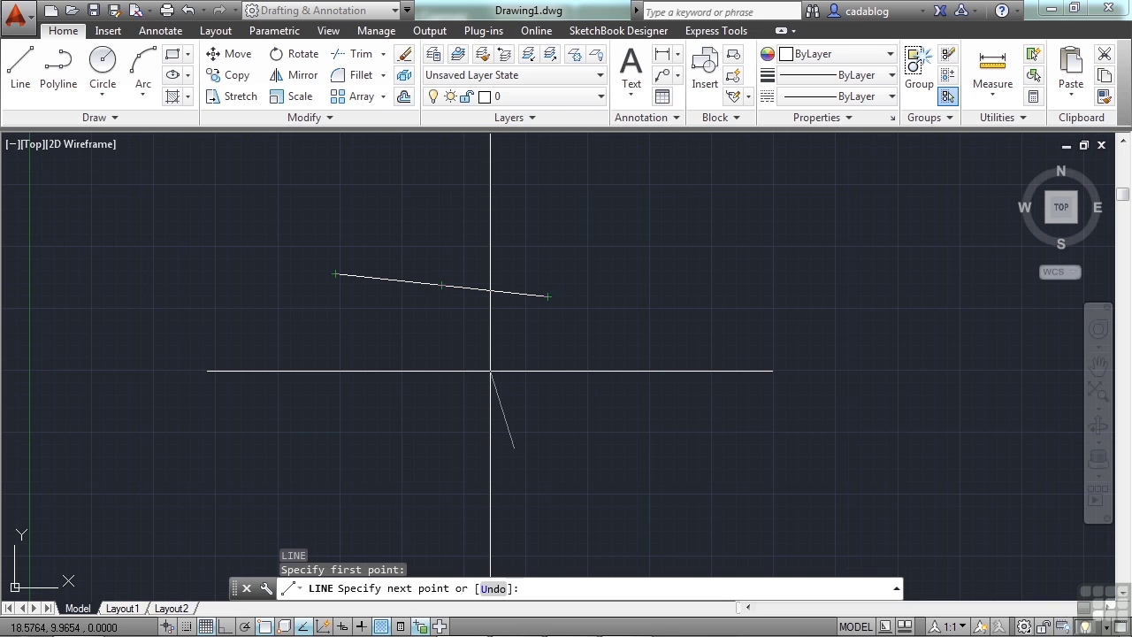
{"action": "type", "text": " end"}
{"action": "key", "text": "Return"}
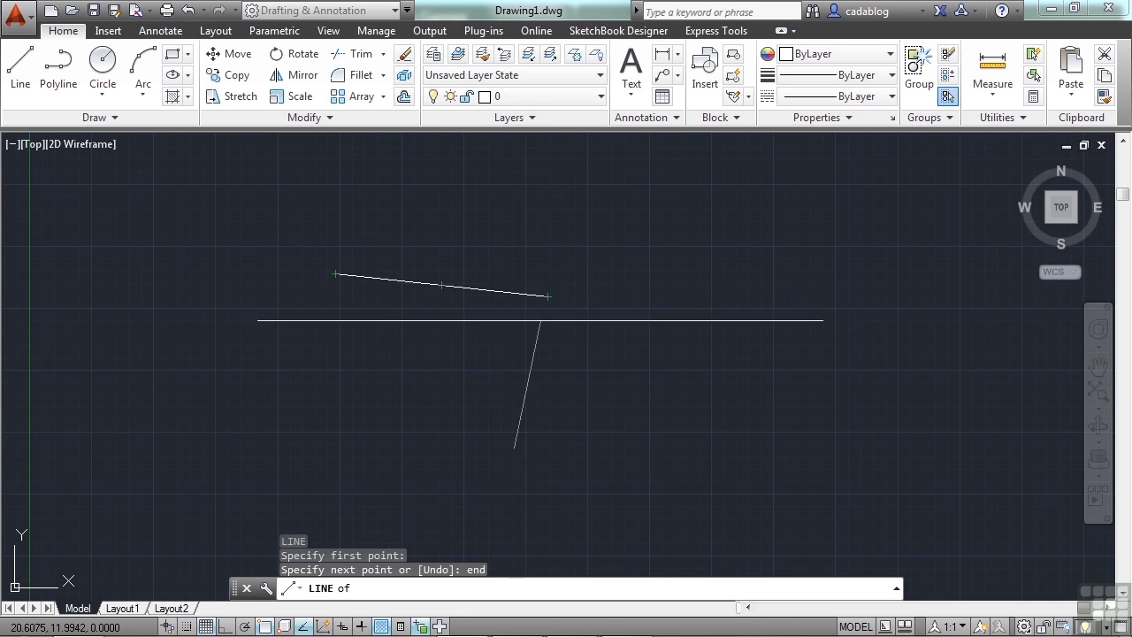
{"action": "left_click", "coordinate": [591, 390]}
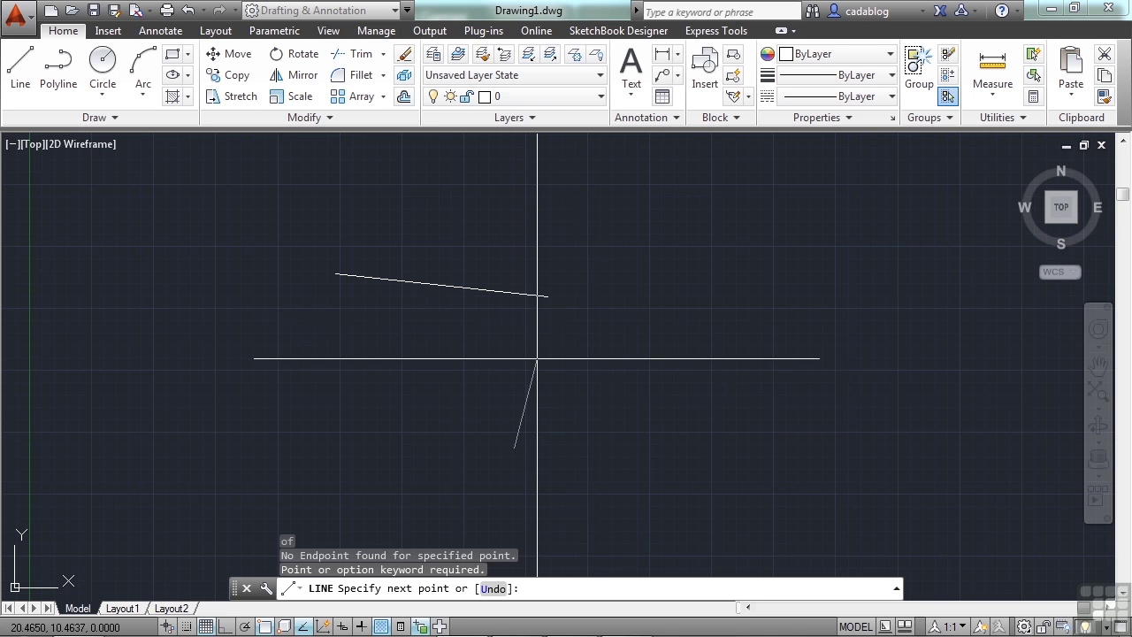
End the second line on the first sloped line with a Nearest snap override
{"action": "right_click", "coordinate": [584, 354], "text": "shift"}
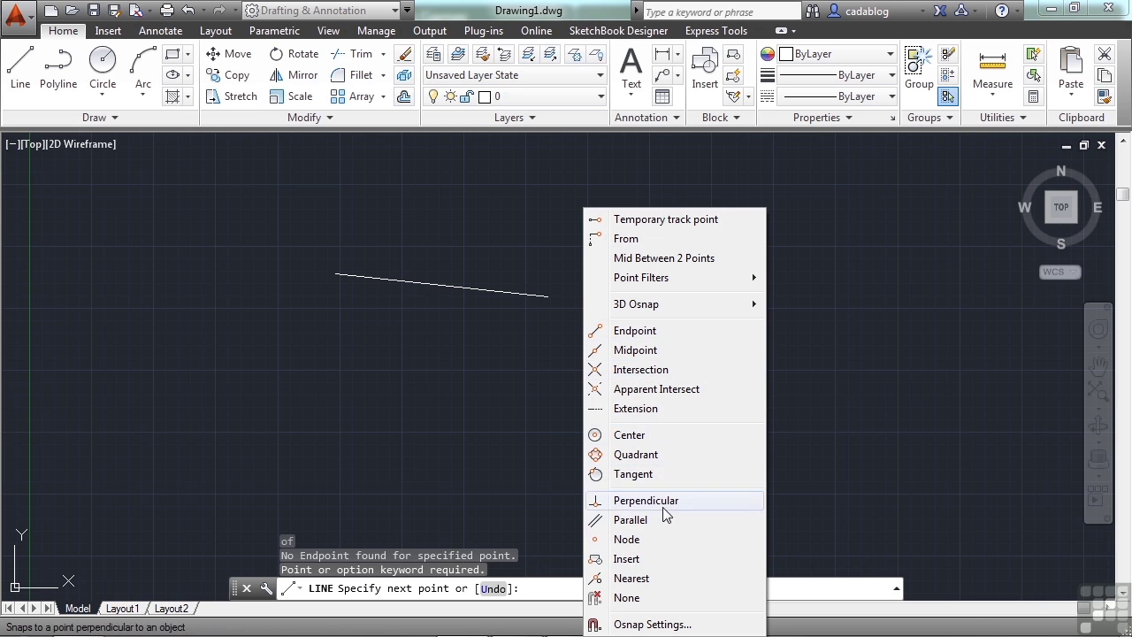
{"action": "left_click", "coordinate": [632, 578]}
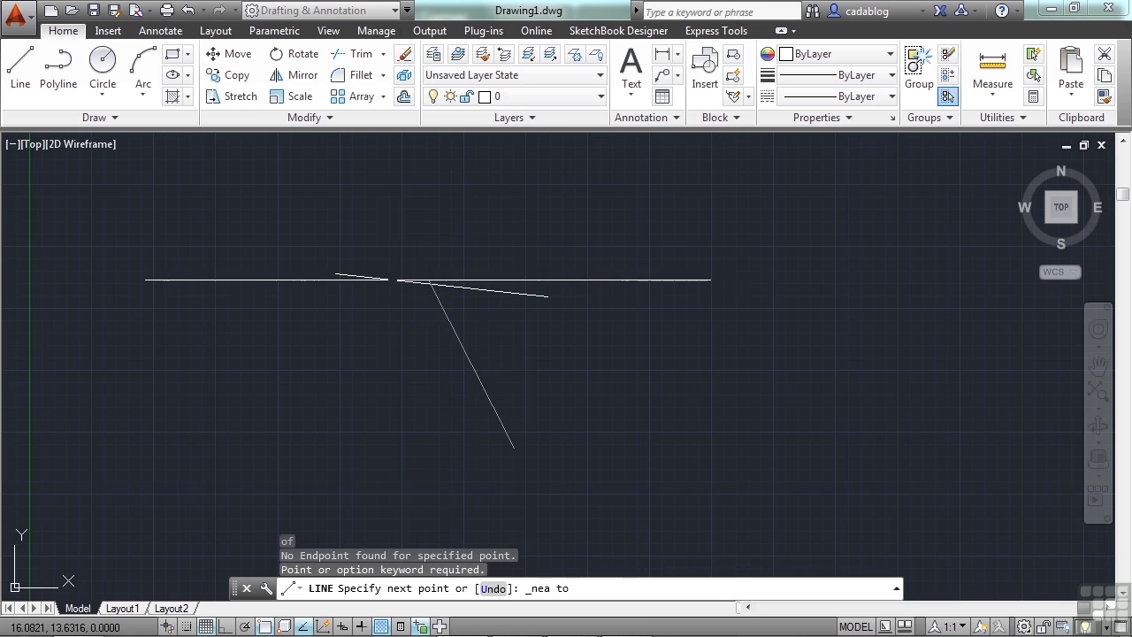
{"action": "left_click", "coordinate": [400, 280]}
{"action": "key", "text": "Return"}
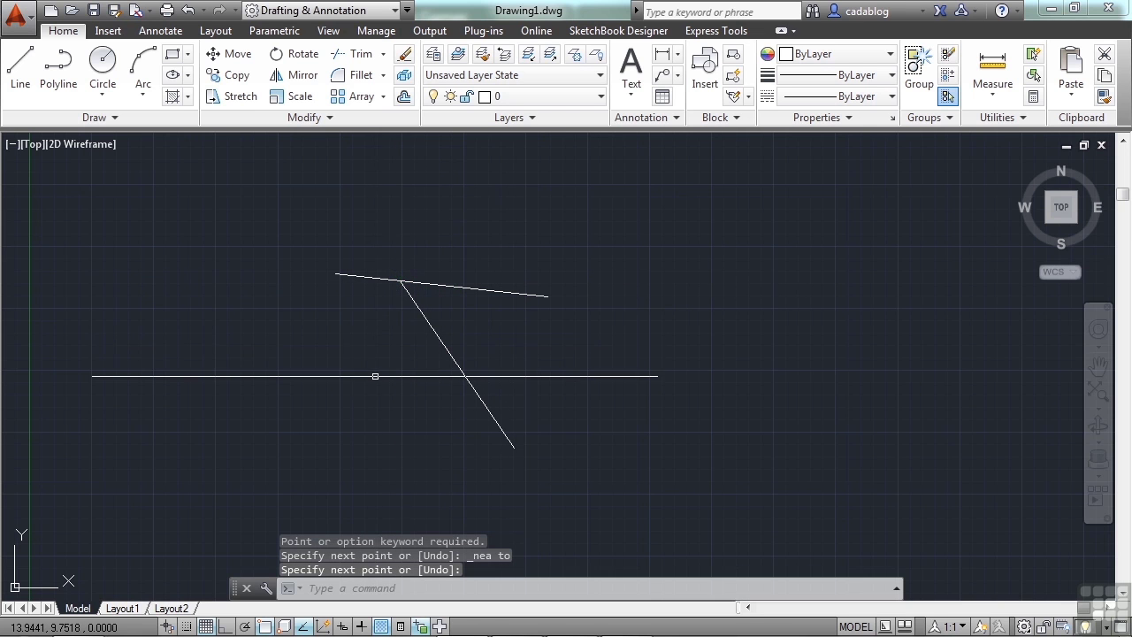